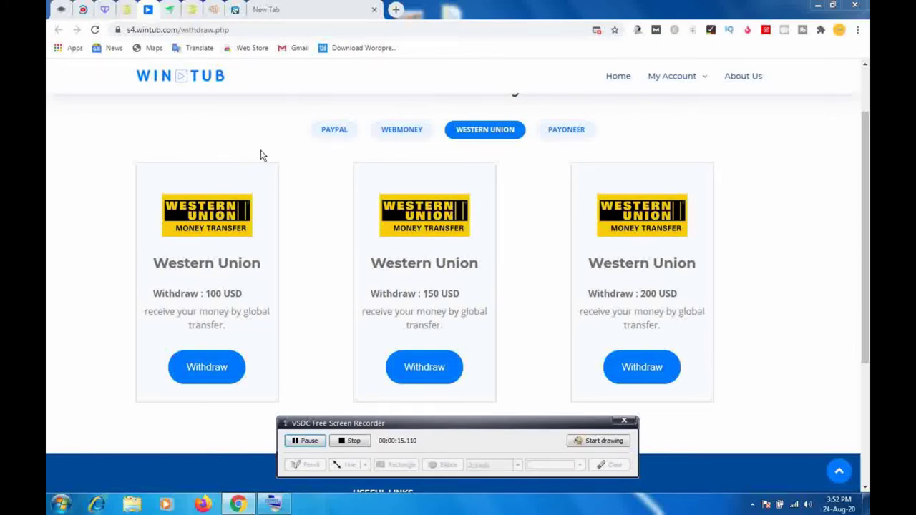
Switch the withdraw page from the PayPal offers to the Payoneer withdrawal offers
click(336, 133)
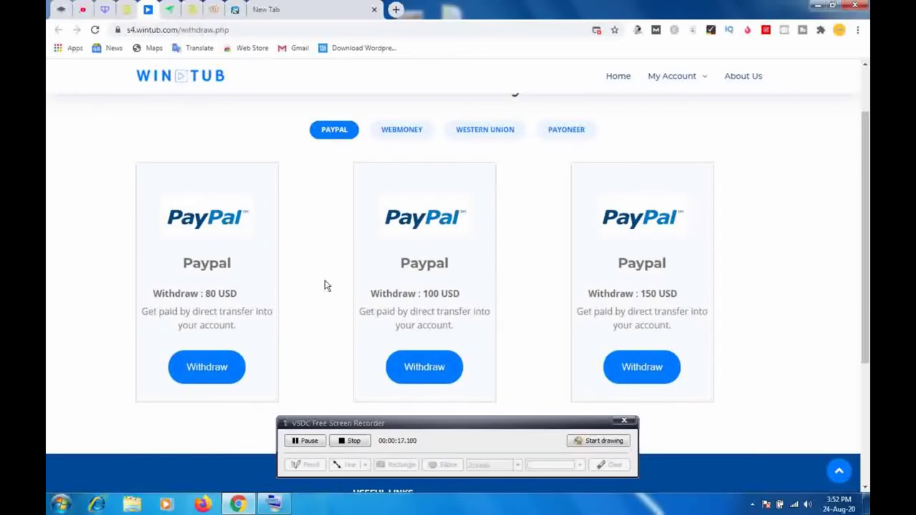
click(564, 134)
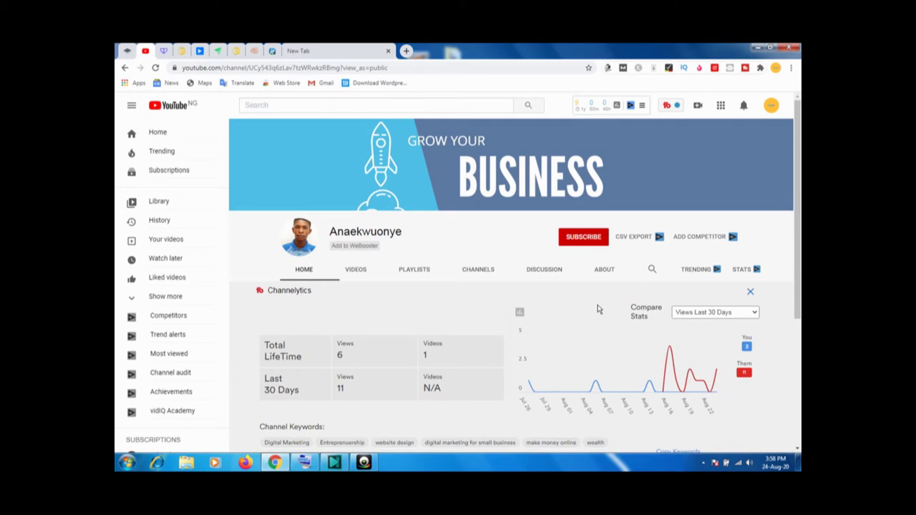
Subscribe to the YouTube channel and set its notification bell to All
click(577, 235)
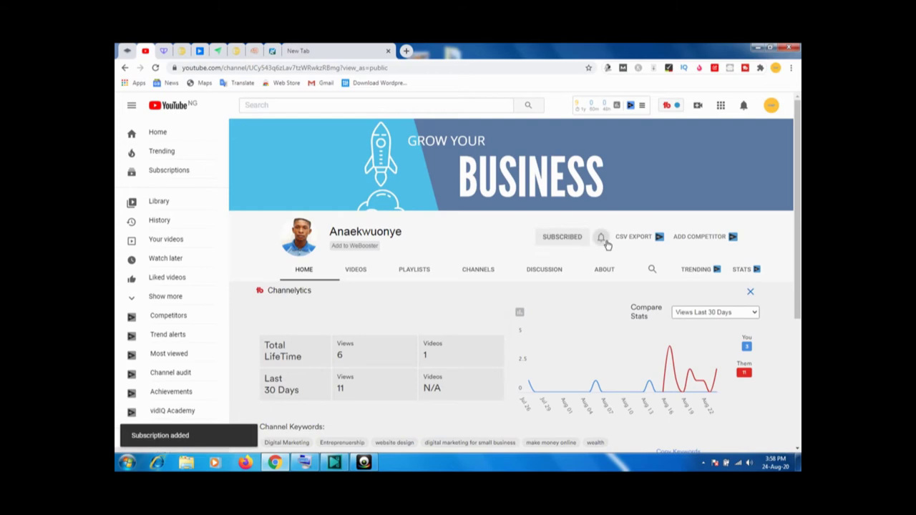
click(601, 239)
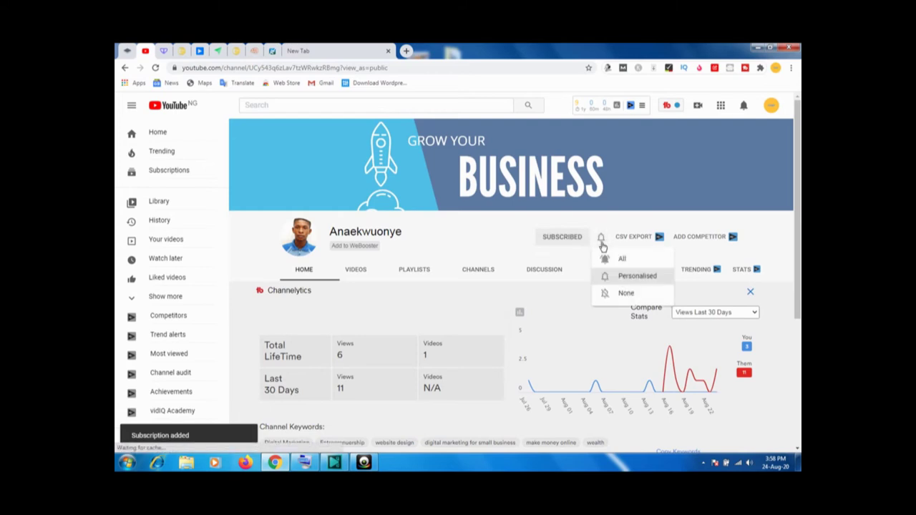
click(629, 258)
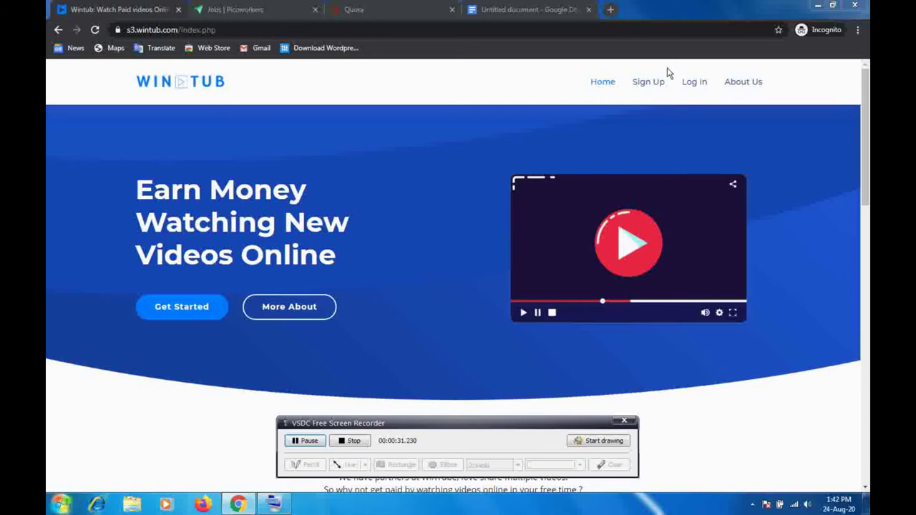
Open the Join Now sign-up form and autofill the first and last name
click(659, 85)
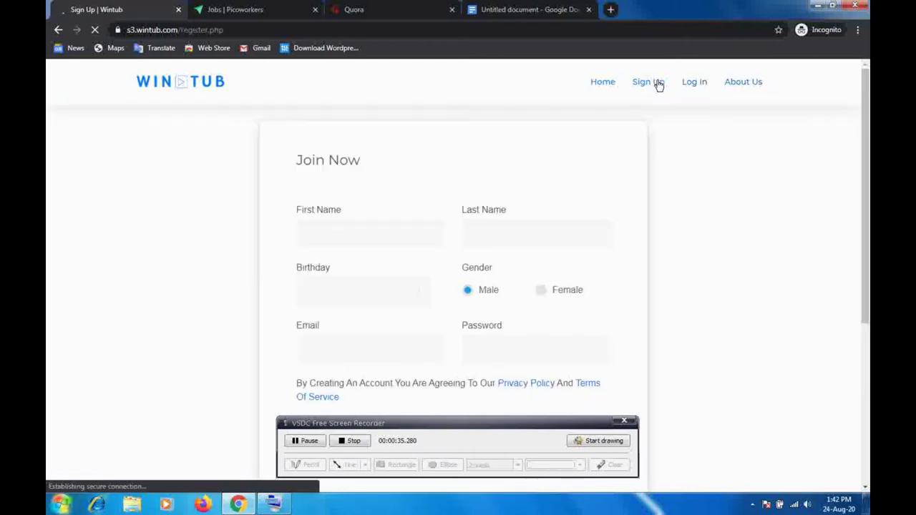
click(372, 235)
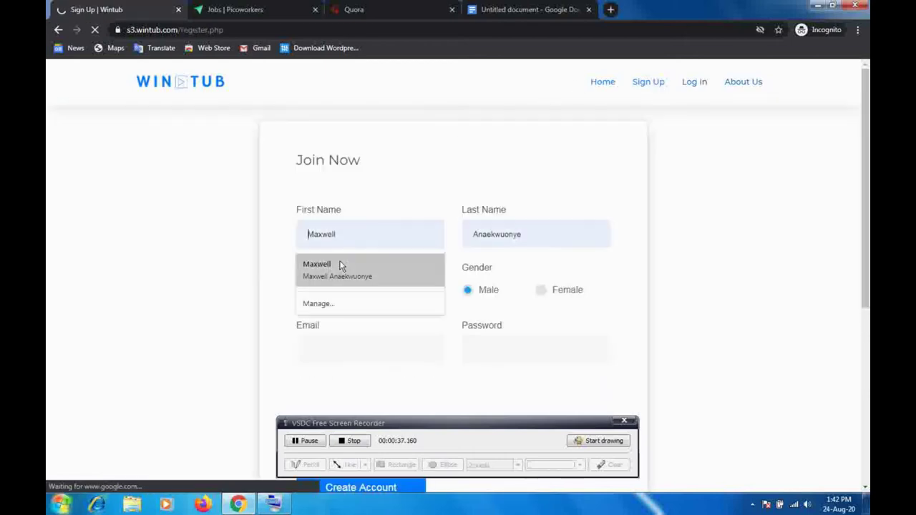
click(414, 285)
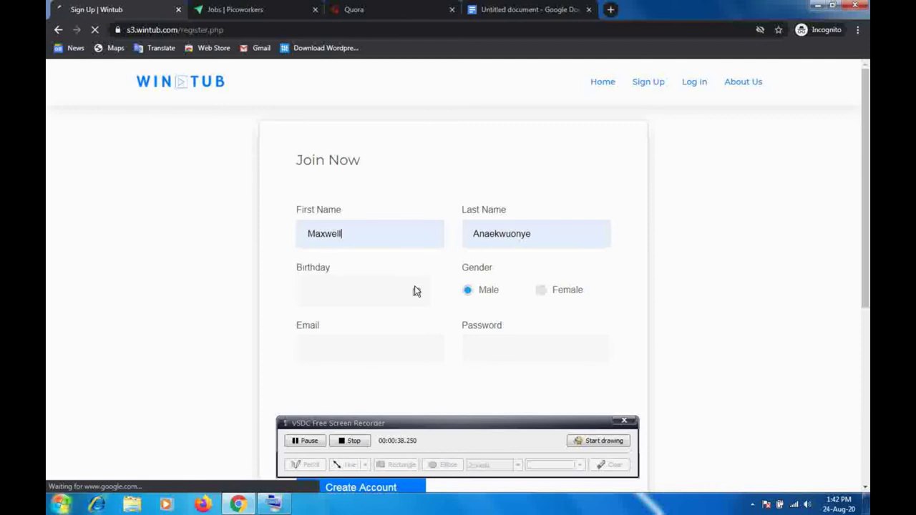
Set the birthday to 04/08/1998 in the date picker
click(354, 285)
click(339, 333)
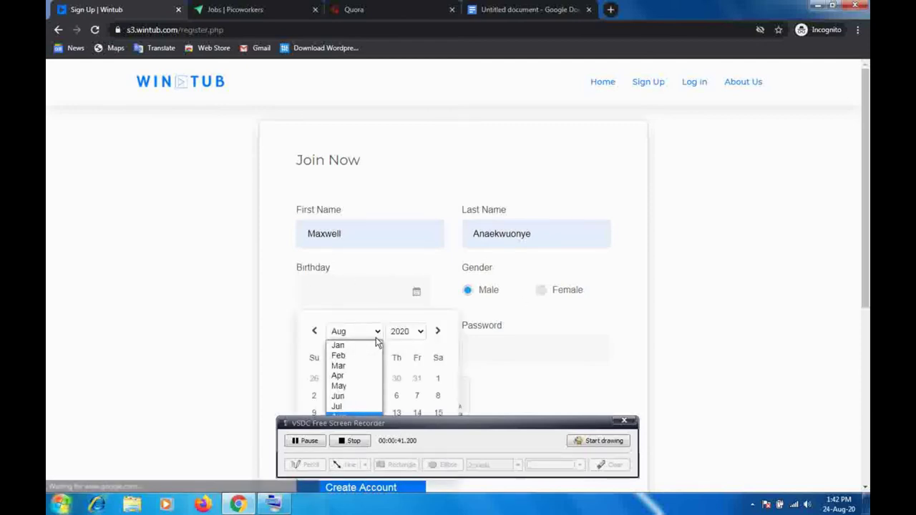
click(405, 331)
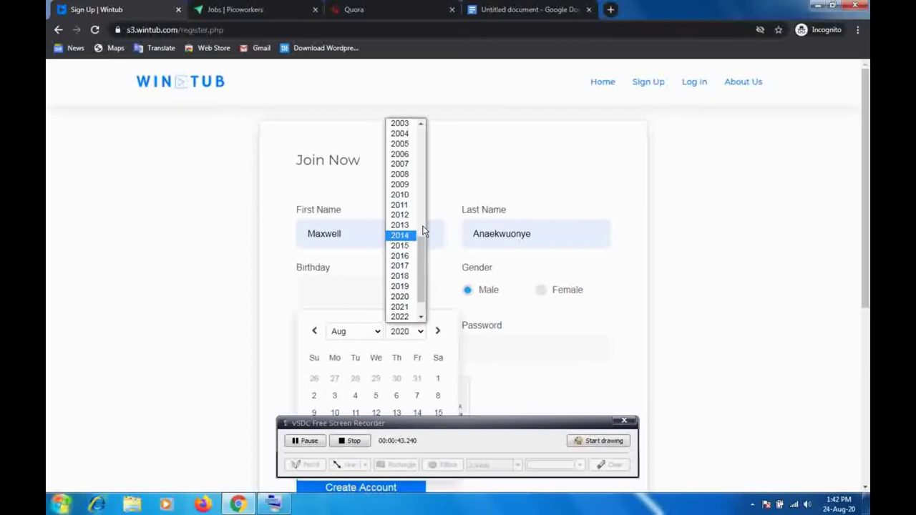
scroll(422, 271, down, 2)
drag(421, 266, 435, 189)
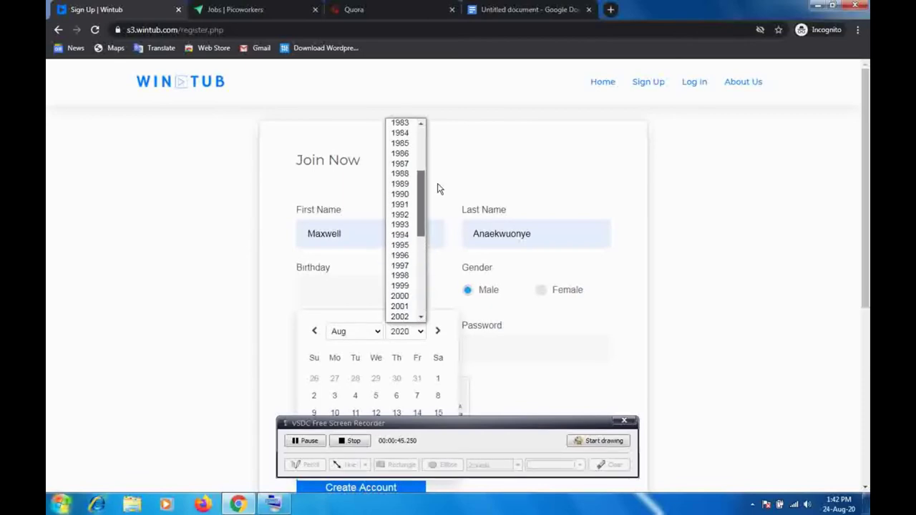
click(402, 276)
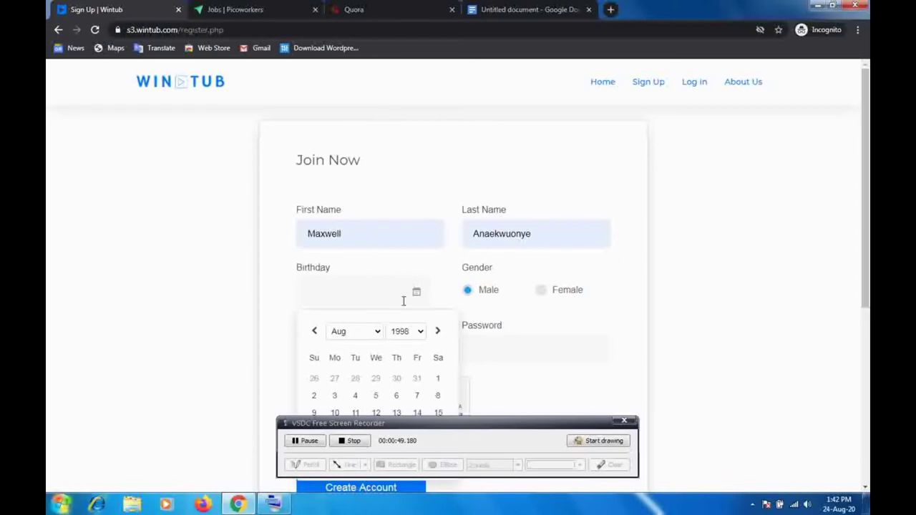
click(355, 396)
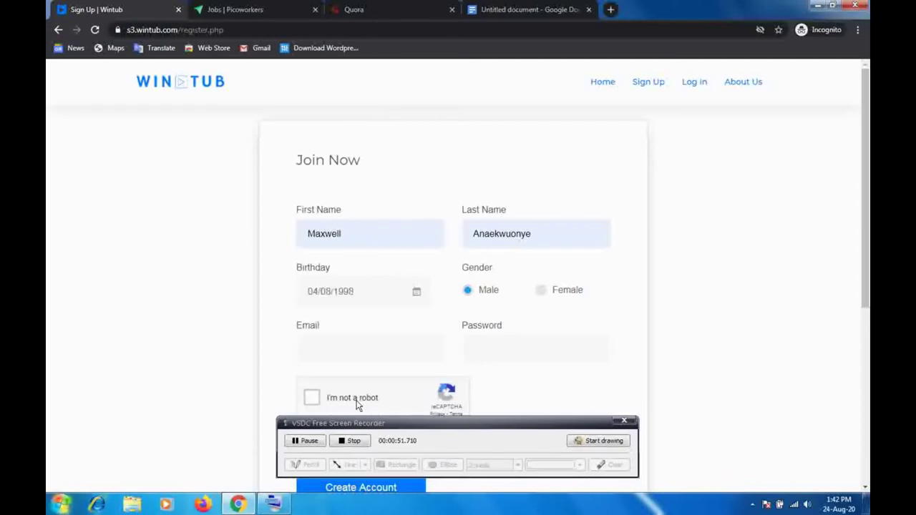
Fill the e-mail from a saved address and type the account password
click(368, 349)
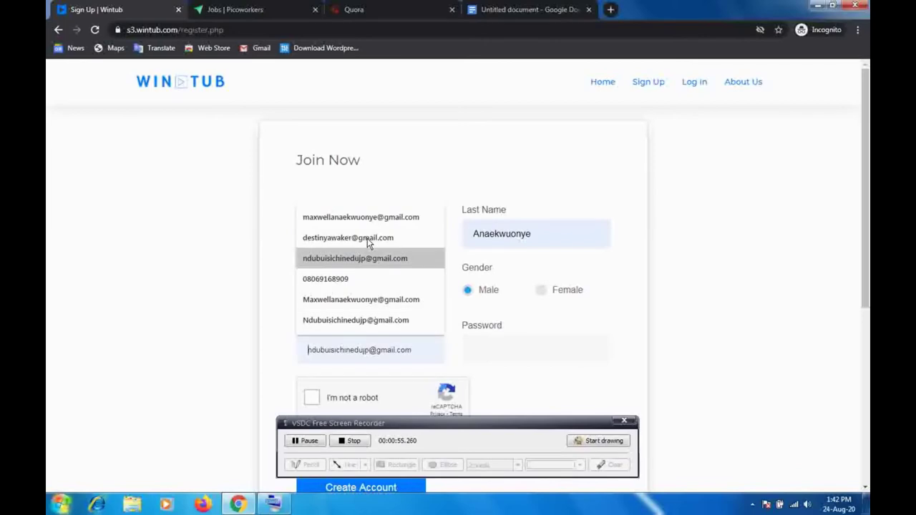
click(369, 261)
click(474, 347)
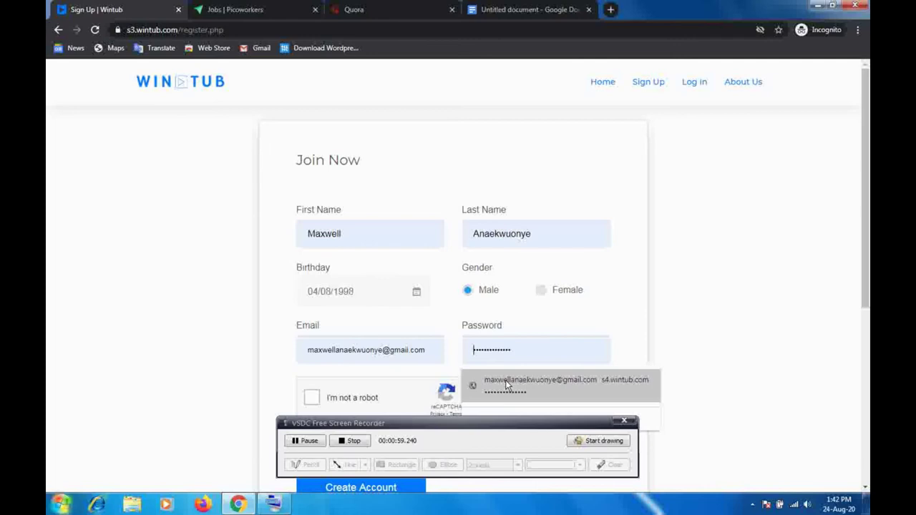
text(1)
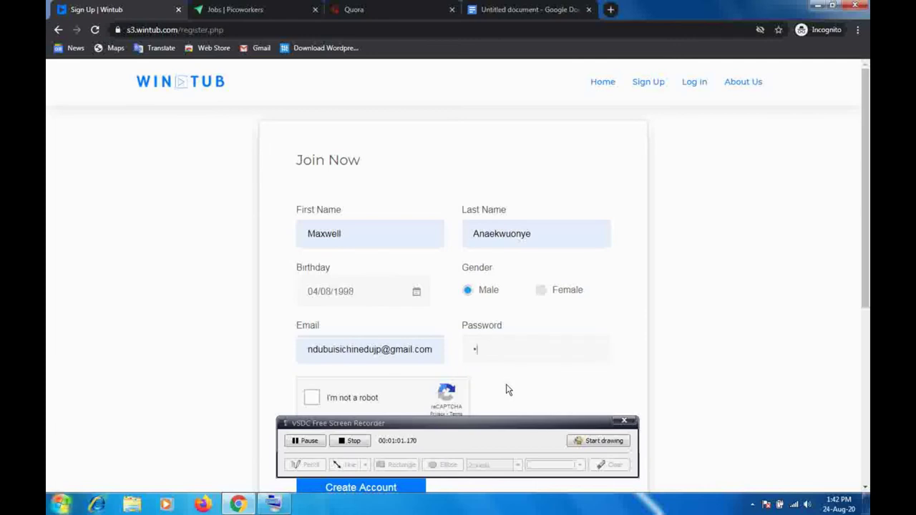
text(••••••••••)
Mark the four traffic-light tiles, verify the reCAPTCHA, and create the account
scroll(406, 371, down, 1)
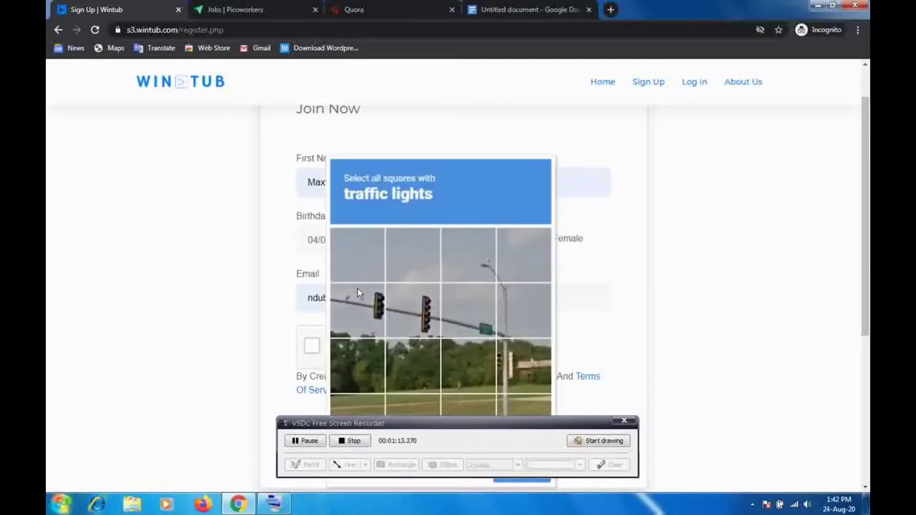
click(368, 320)
click(417, 322)
click(468, 311)
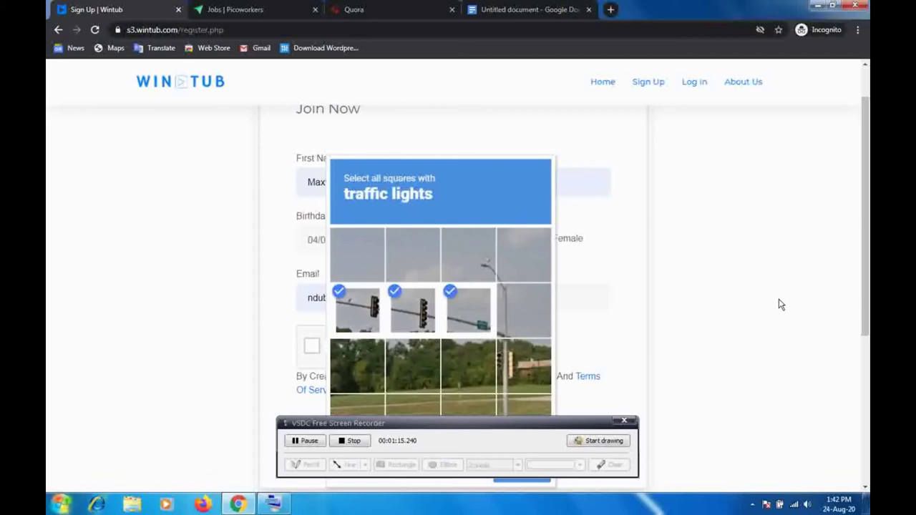
scroll(830, 359, down, 1)
click(522, 355)
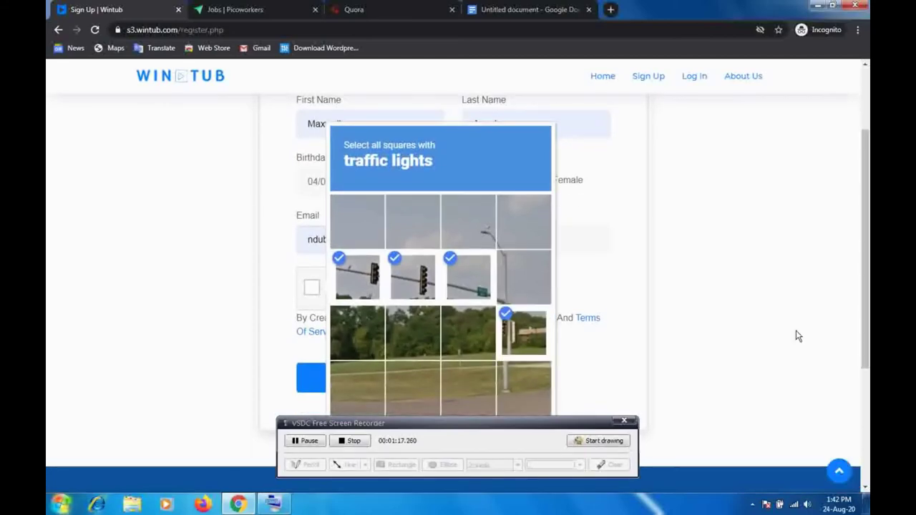
drag(866, 343, 868, 349)
scroll(824, 384, down, 2)
click(521, 385)
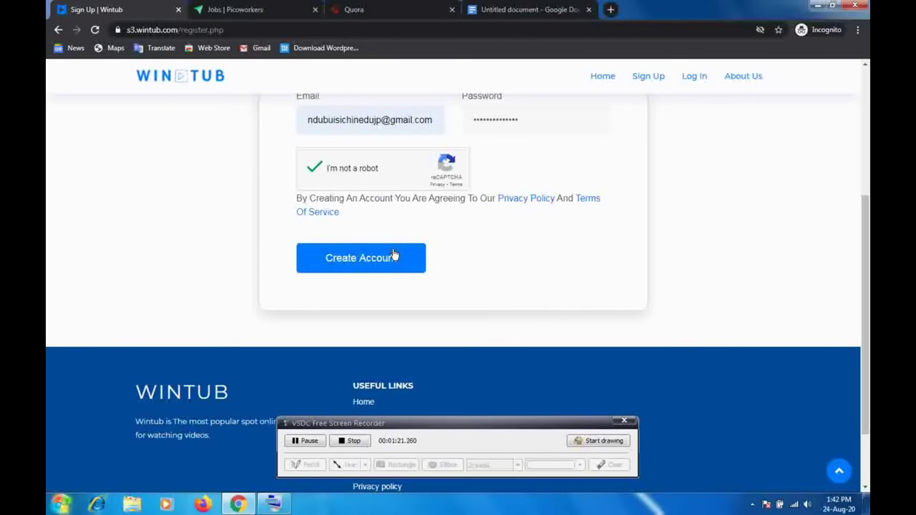
click(398, 257)
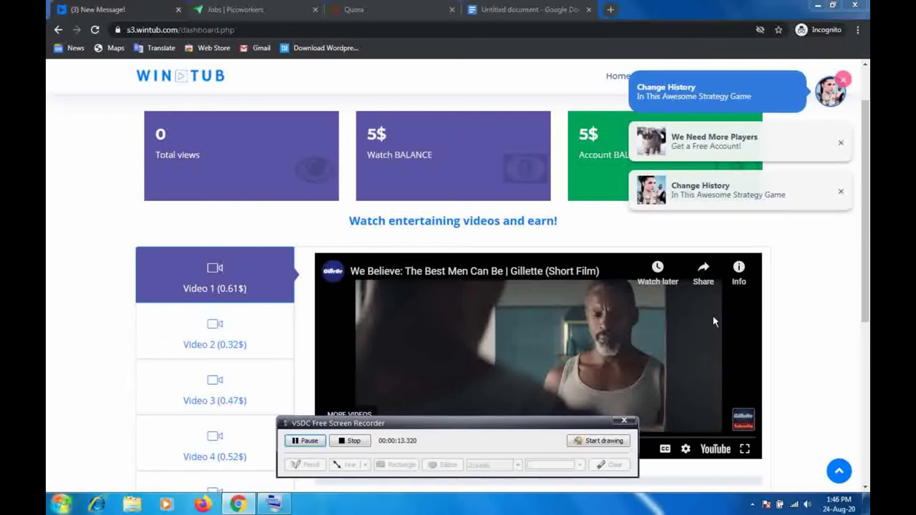
Close the Change History, We Need More Players and remaining notification bubbles
click(841, 191)
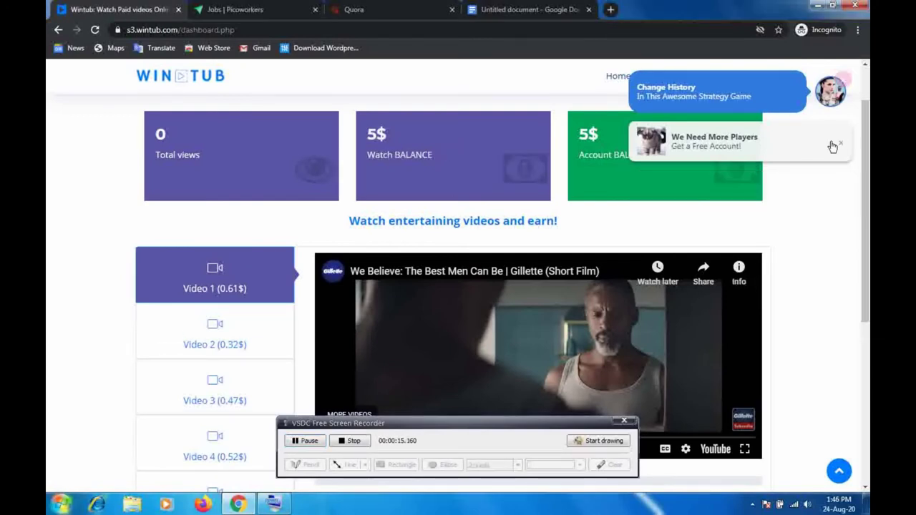
click(843, 143)
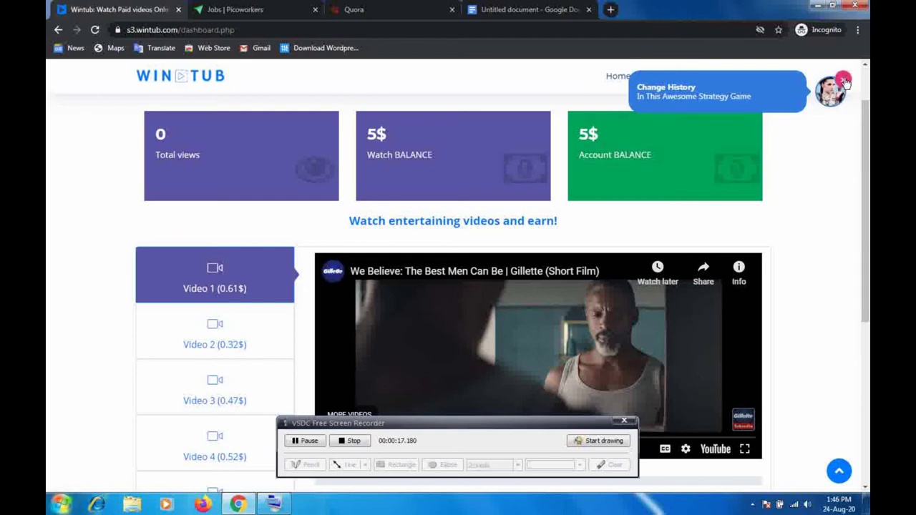
click(843, 82)
drag(865, 244, 867, 272)
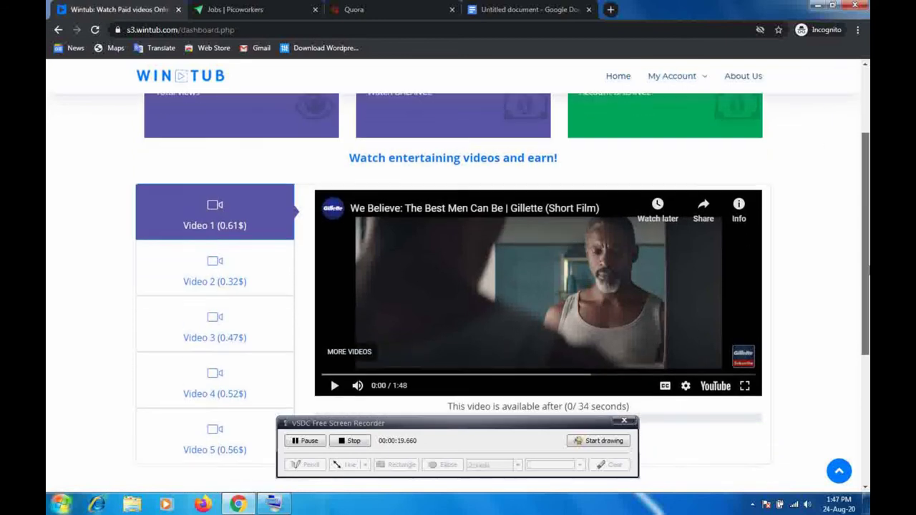
Play Video 1 through its 34-second countdown and mark it complete for 0.61$
click(335, 385)
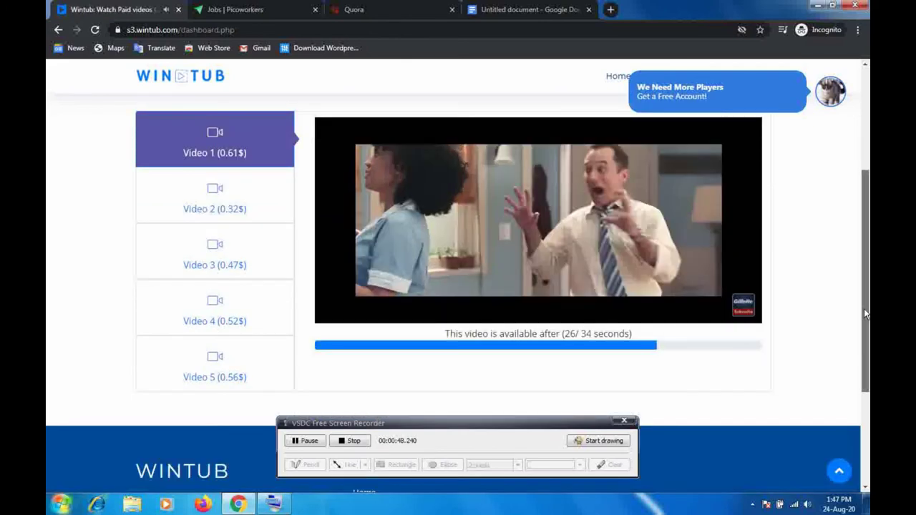
drag(863, 316, 862, 324)
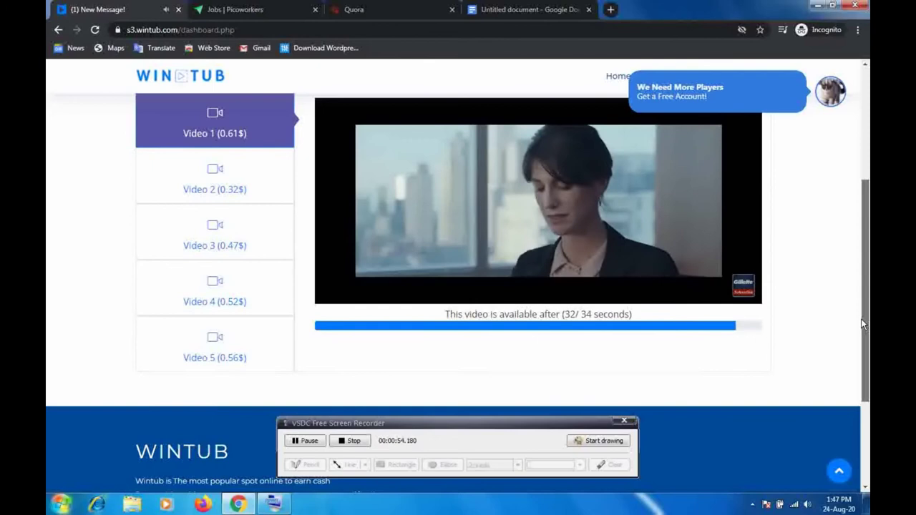
drag(862, 324, 852, 324)
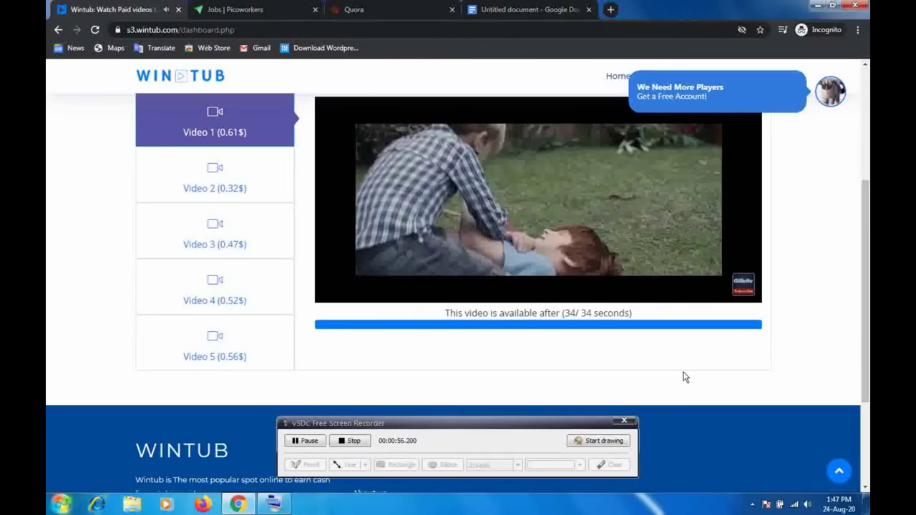
click(587, 335)
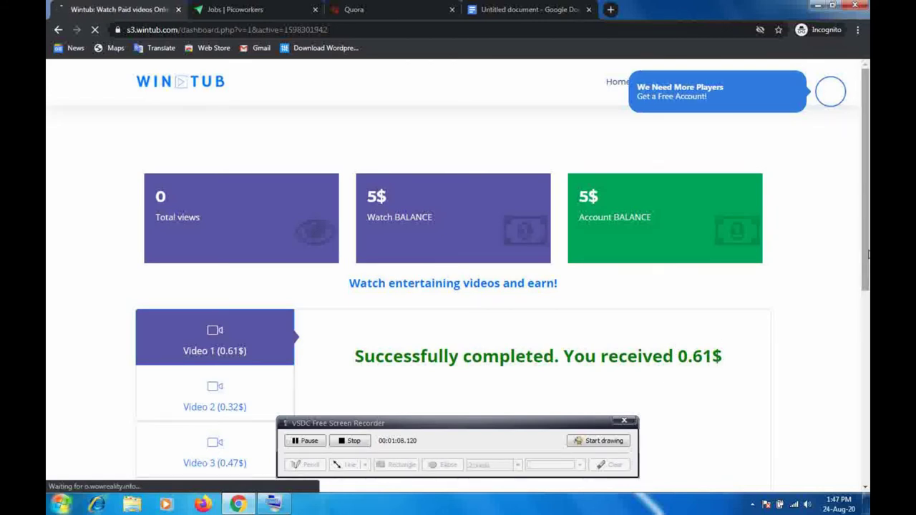
Reload the dashboard to show 5.61$ balances and load Video 2 (0.32$)
scroll(862, 286, down, 1)
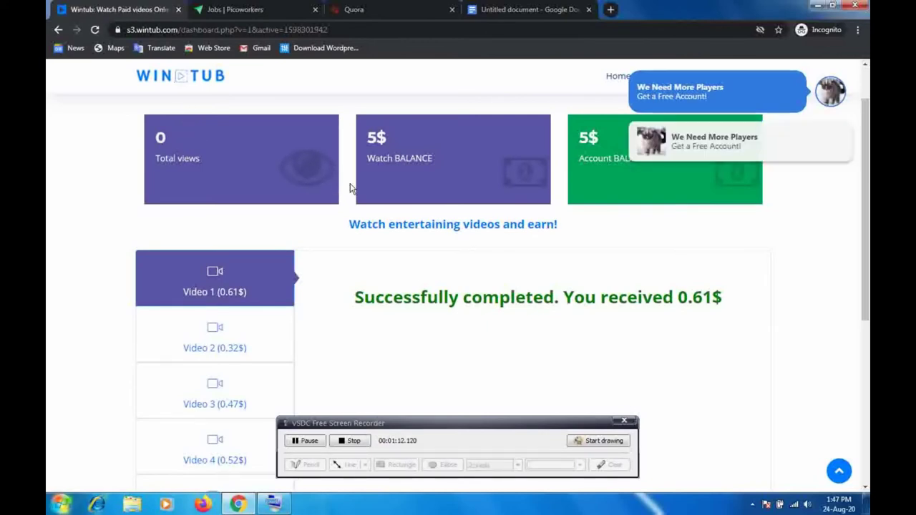
click(96, 30)
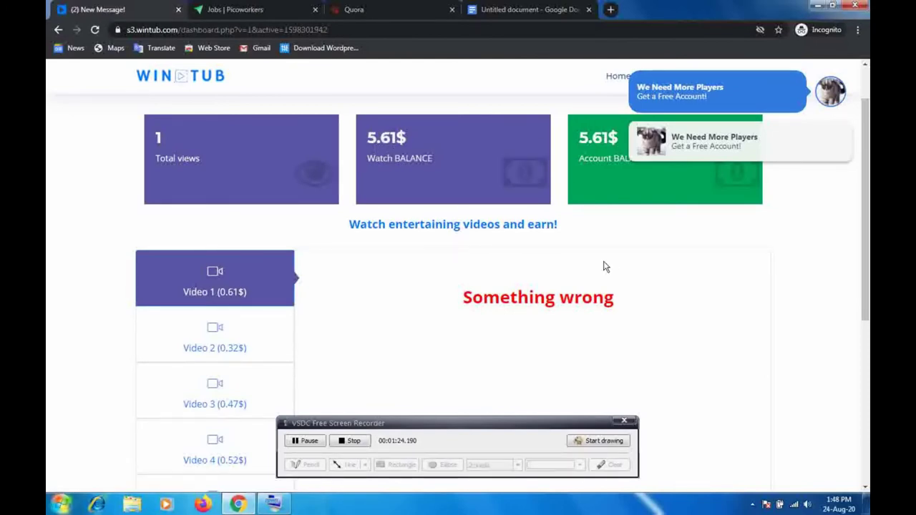
drag(867, 297, 866, 320)
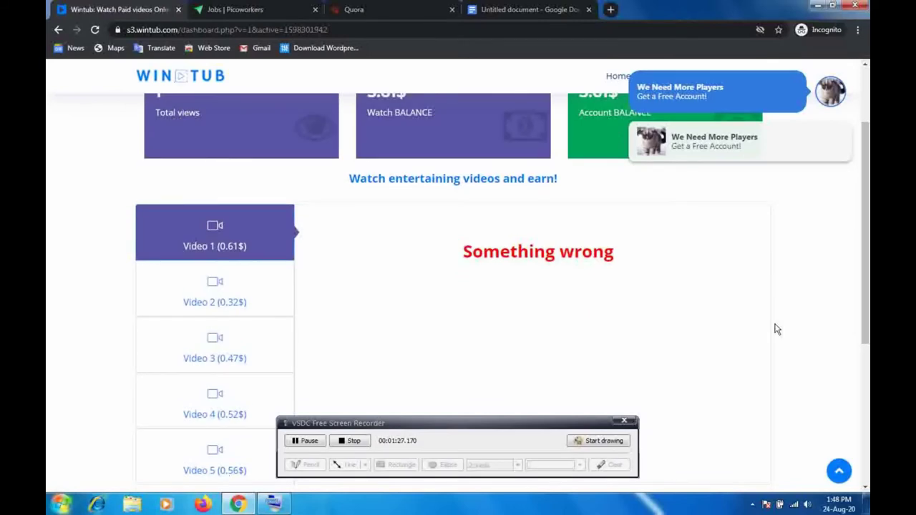
click(231, 297)
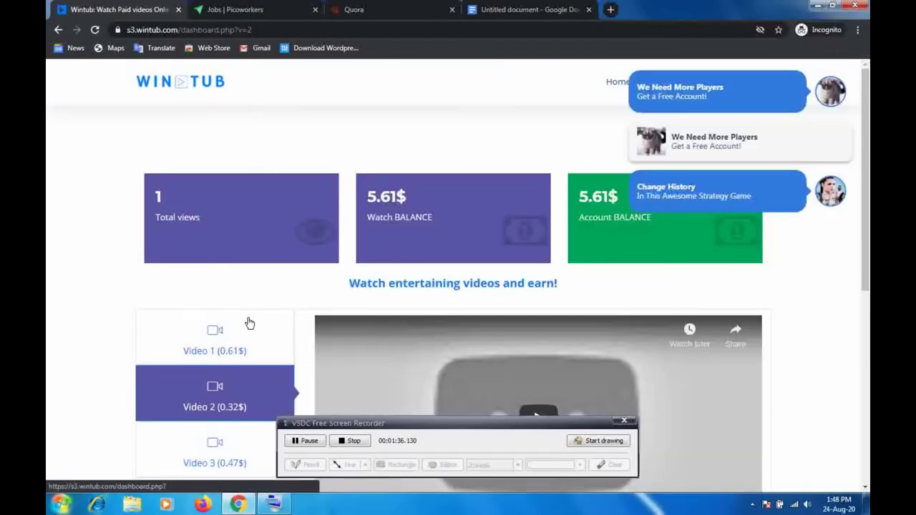
Dismiss the Change History and We Need More Players notification bubbles
drag(864, 263, 843, 183)
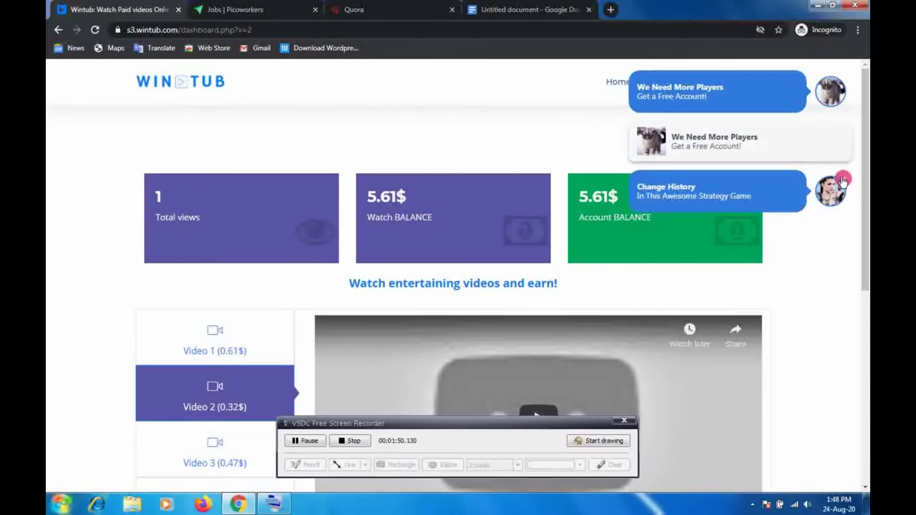
click(843, 180)
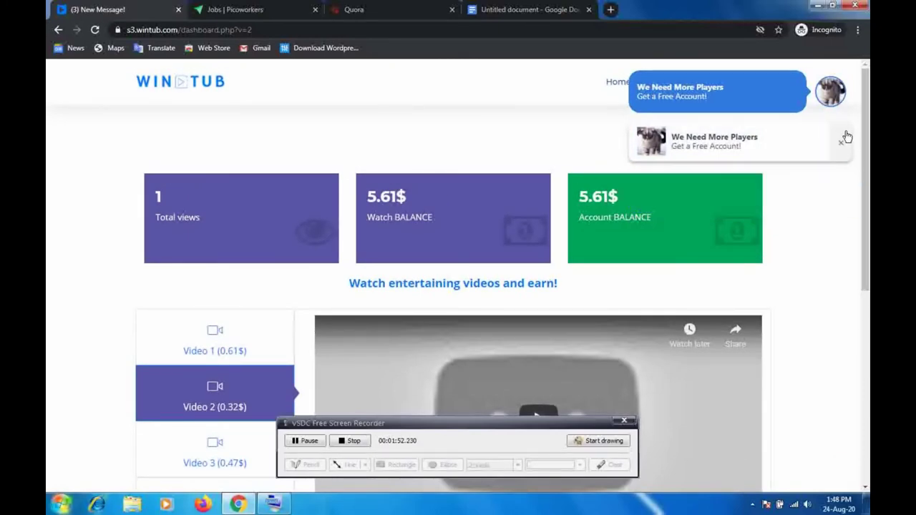
click(843, 139)
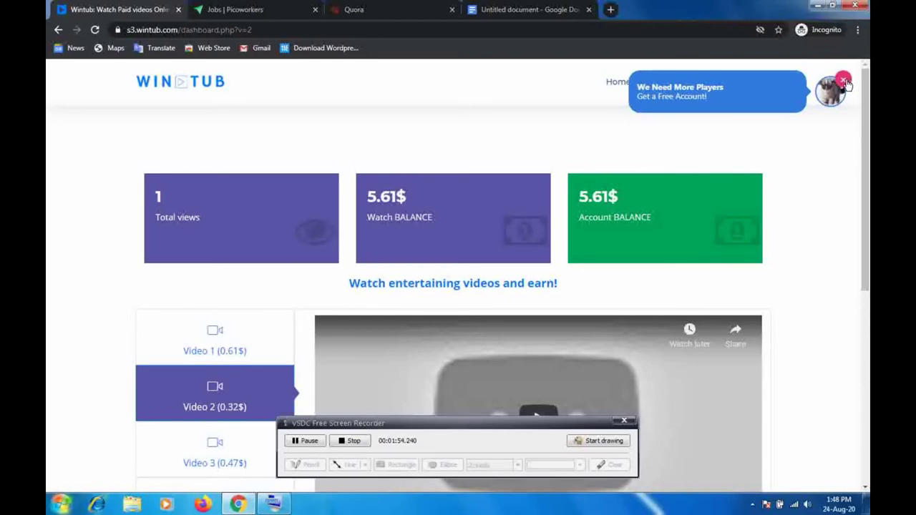
click(845, 82)
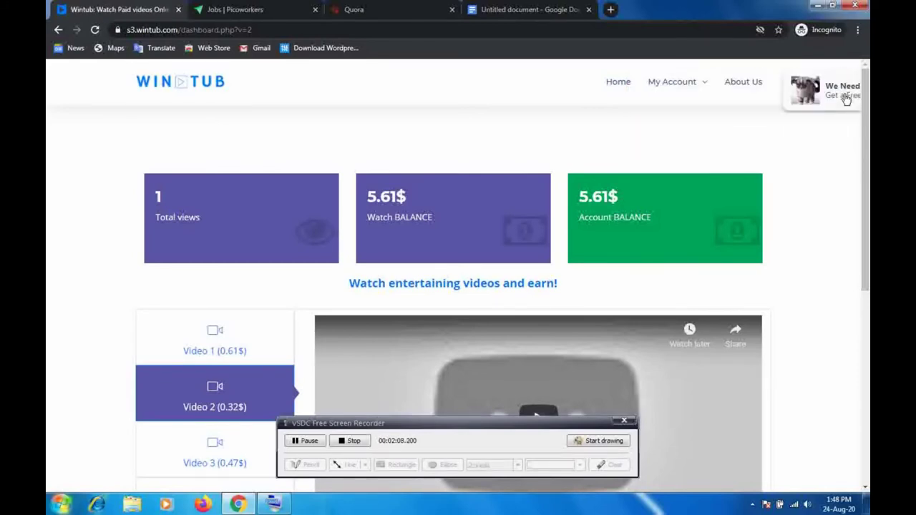
click(682, 86)
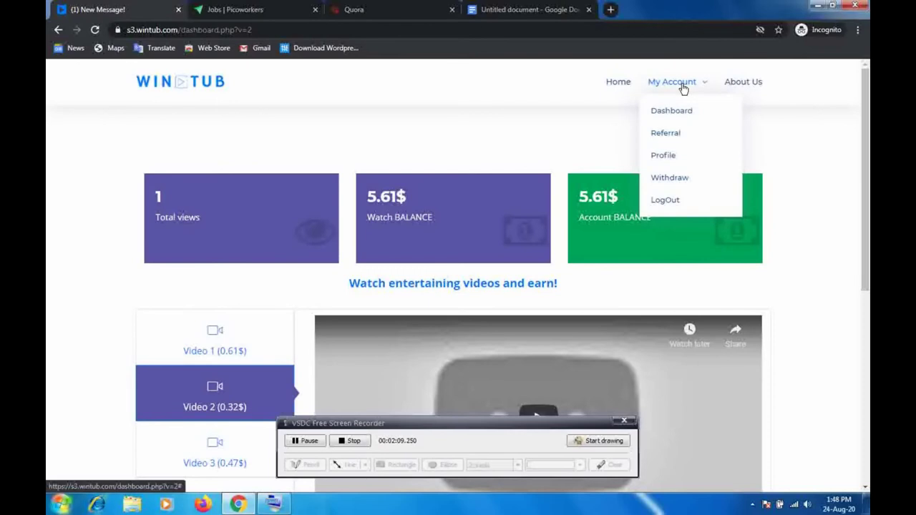
Select and copy the full referral link from the My Account Referral page
click(674, 140)
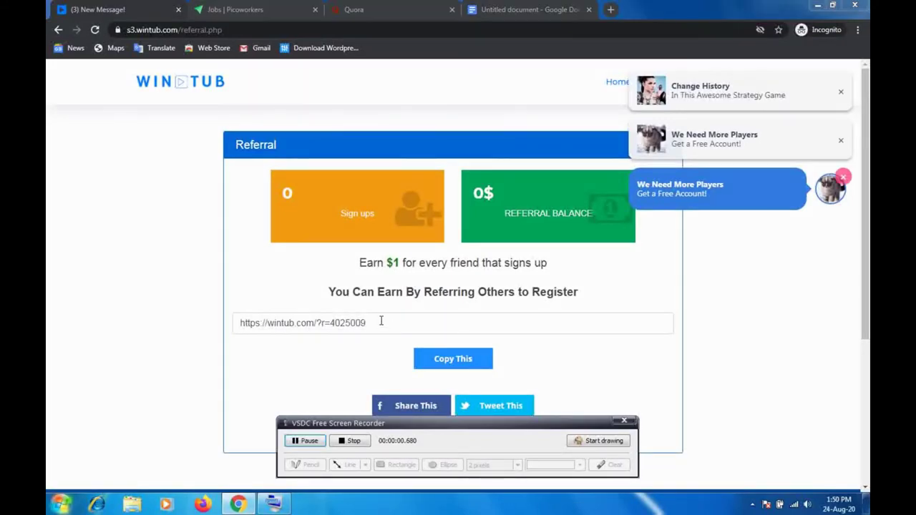
click(380, 324)
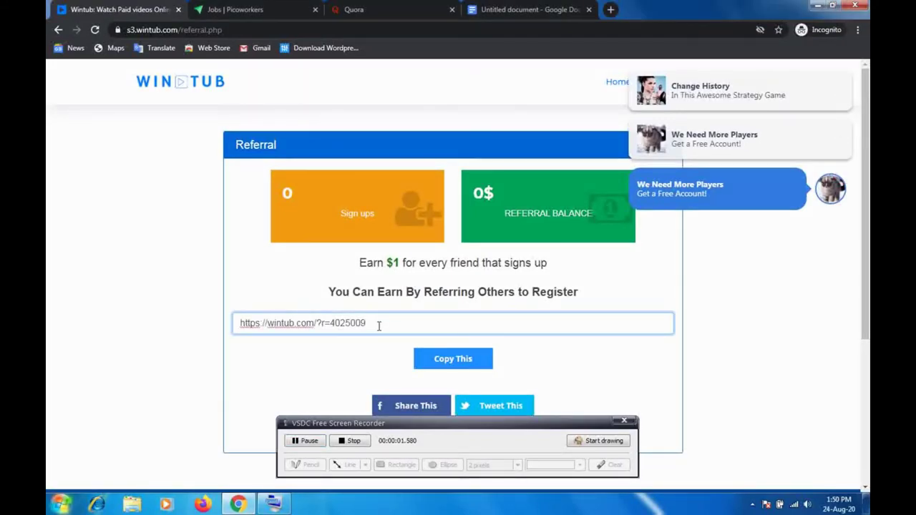
drag(378, 322, 228, 326)
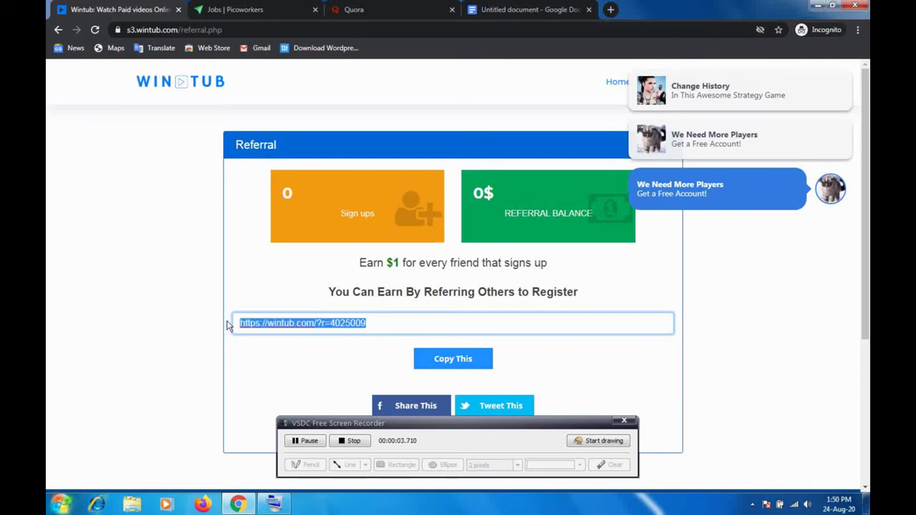
right_click(274, 331)
click(308, 353)
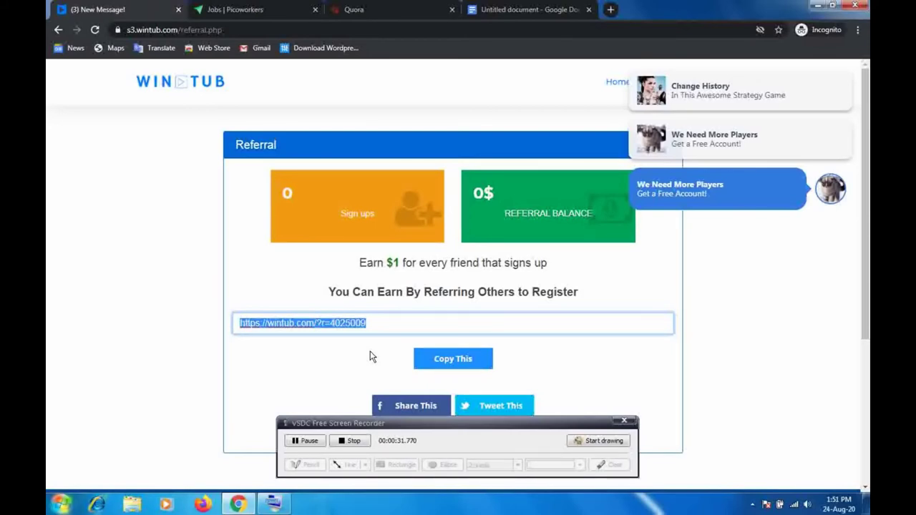
click(226, 9)
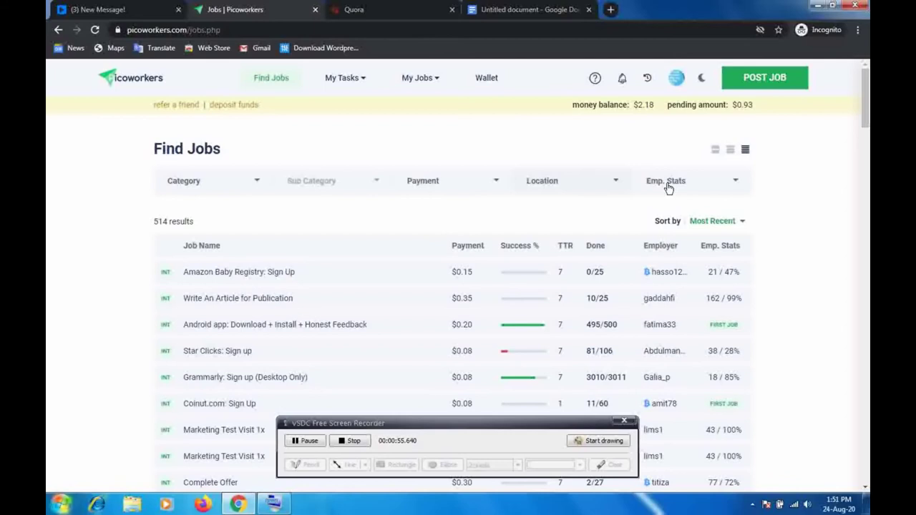
Scroll the Picoworkers Find Jobs list back to the top and start a new job post
drag(866, 88, 868, 104)
scroll(868, 103, up, 2)
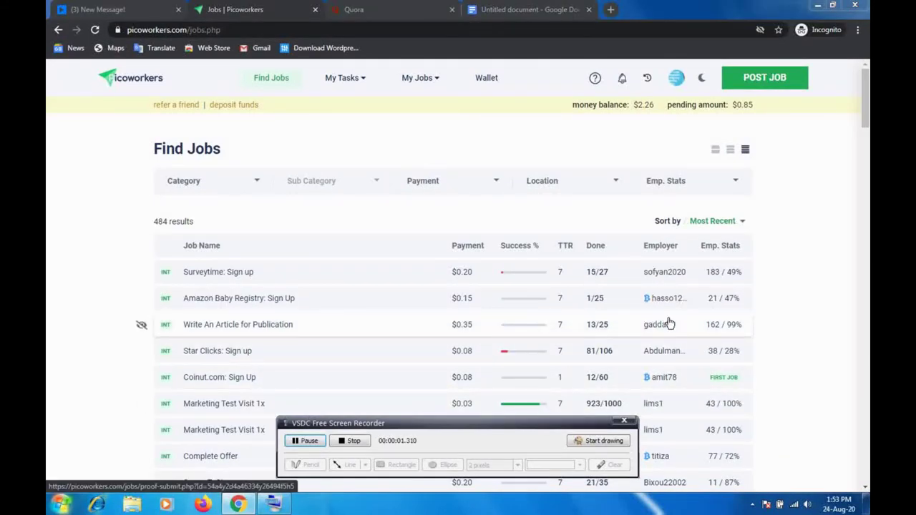
click(776, 78)
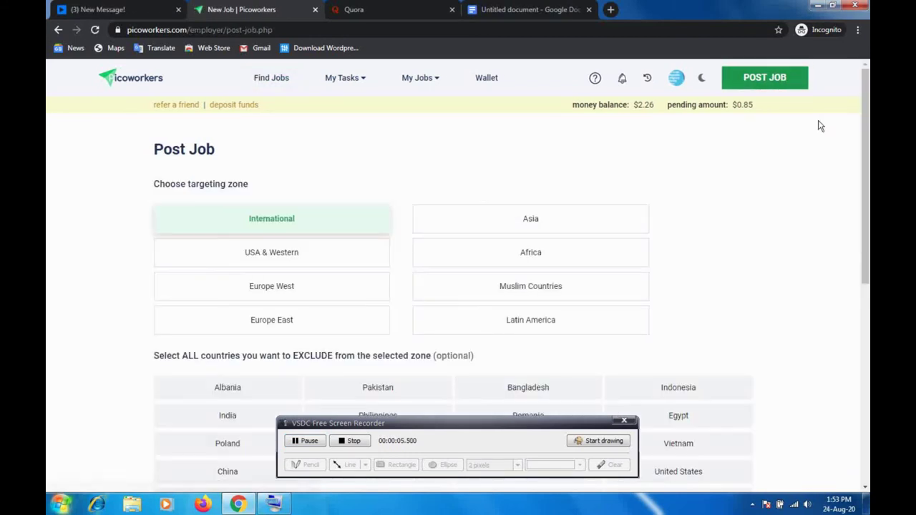
Apply the International targeting zone and the Other job category
scroll(864, 158, down, 1)
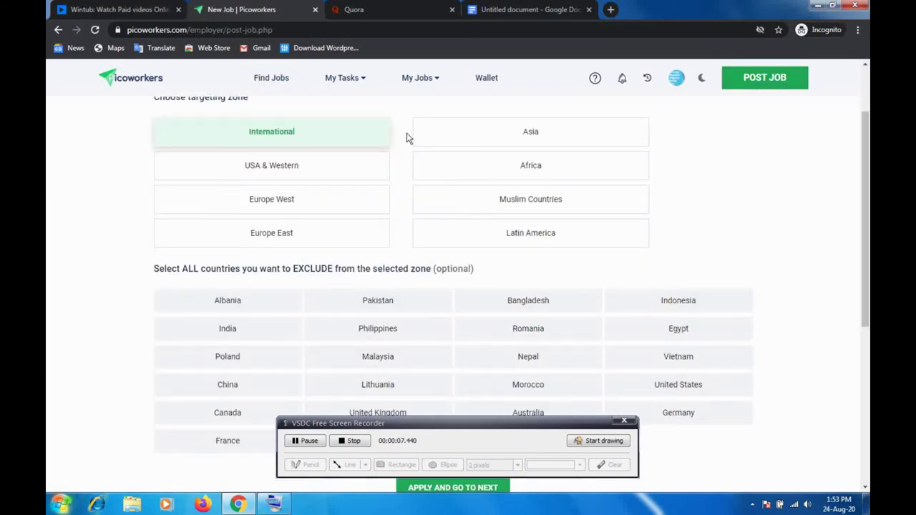
scroll(860, 256, down, 2)
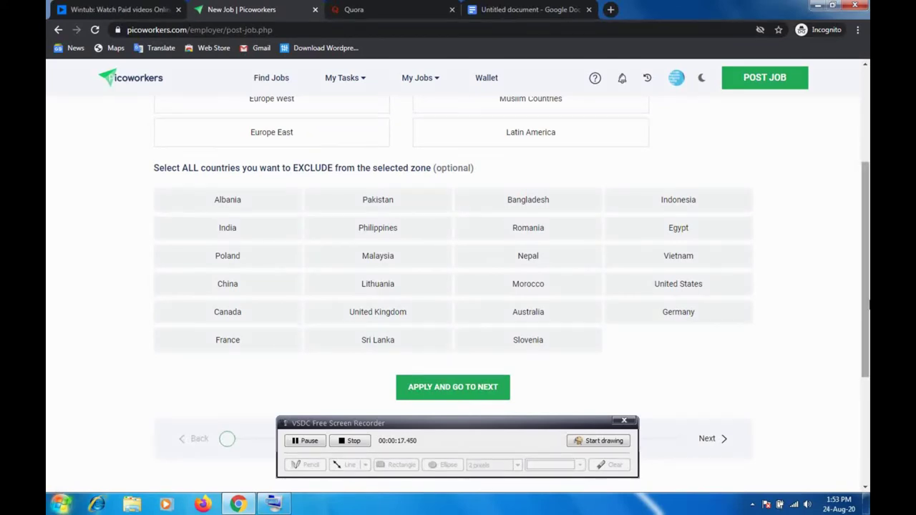
scroll(856, 277, down, 1)
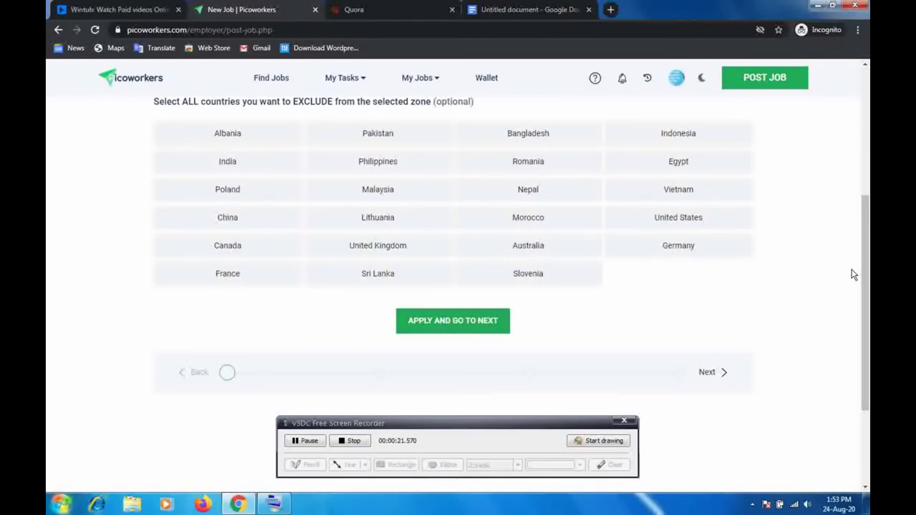
click(485, 329)
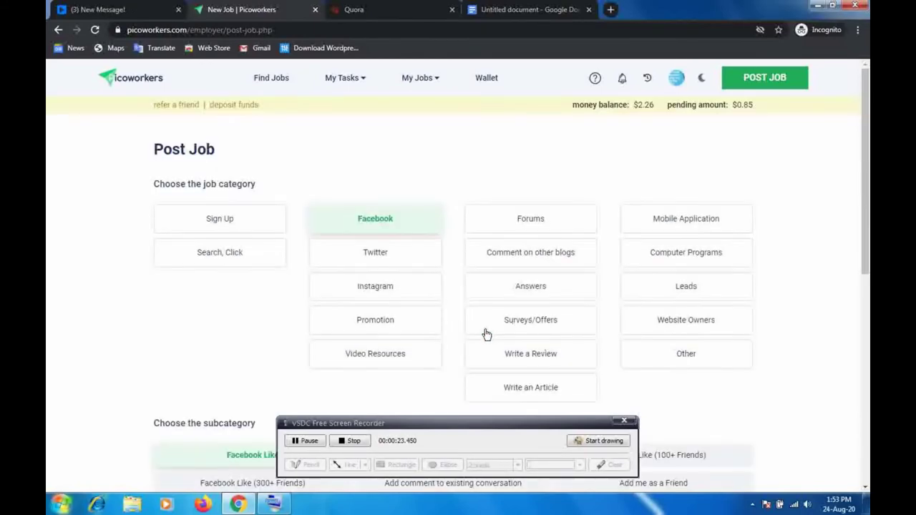
scroll(809, 300, down, 1)
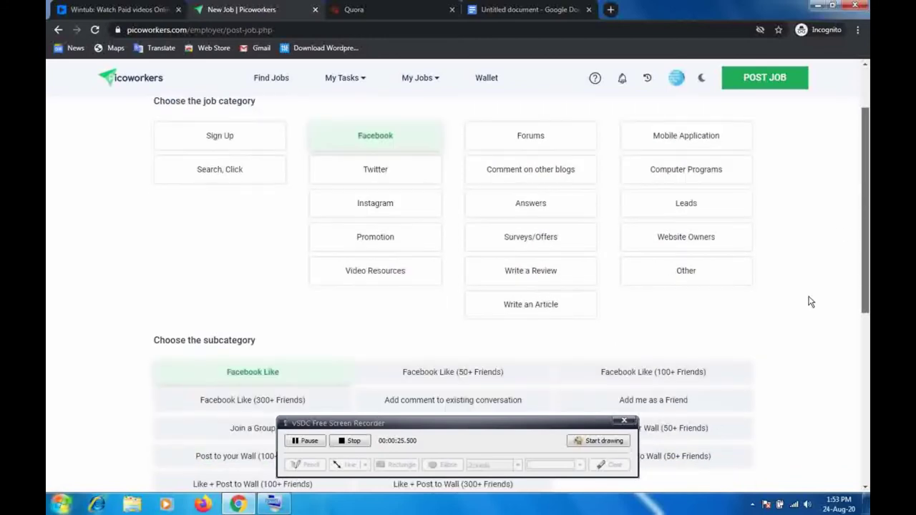
click(702, 268)
scroll(869, 254, down, 1)
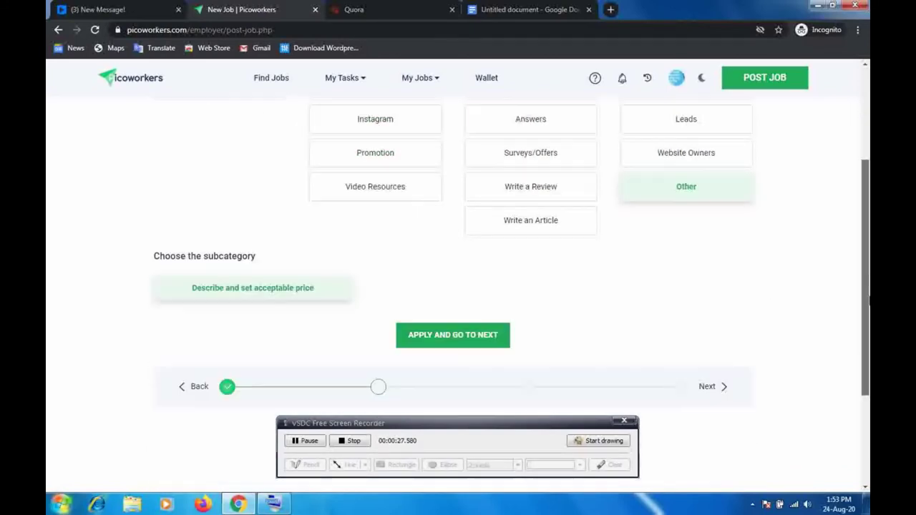
click(491, 330)
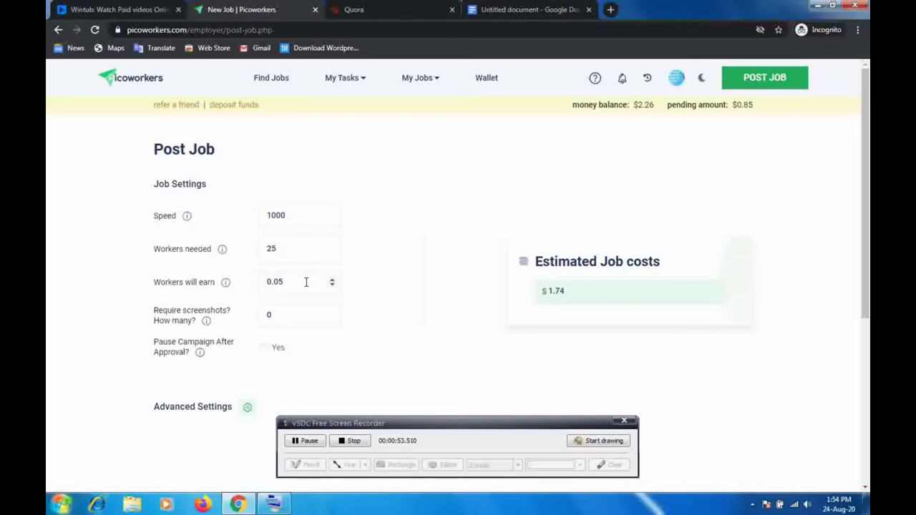
Accept the job settings (25 workers at 0.05, $1.74 cost) and move to the title and tasks step
drag(867, 149, 854, 176)
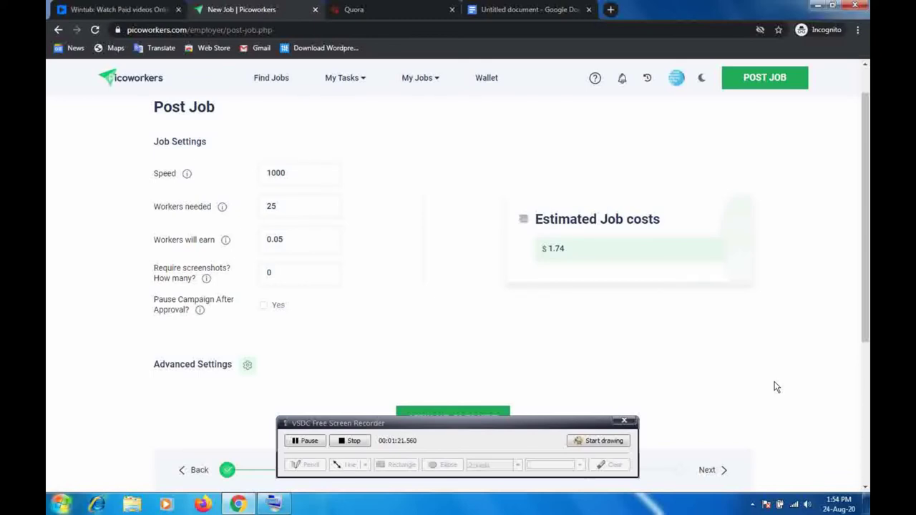
scroll(866, 247, down, 1)
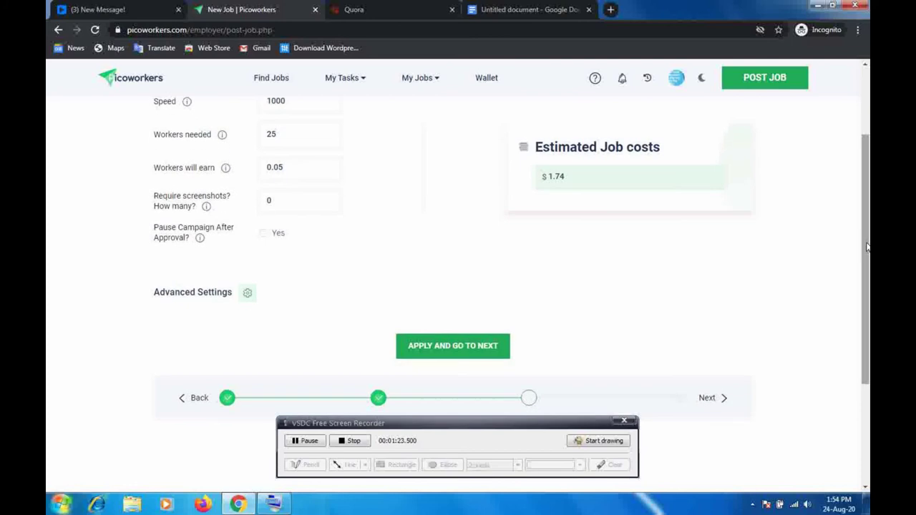
click(410, 357)
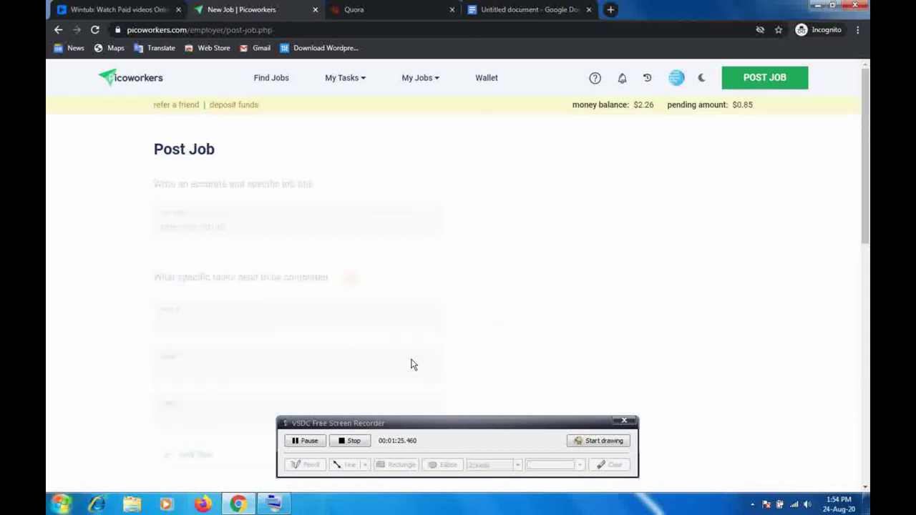
Enter 'wintub' as the new Picoworkers job's title
drag(868, 229, 867, 237)
click(252, 203)
text(w)
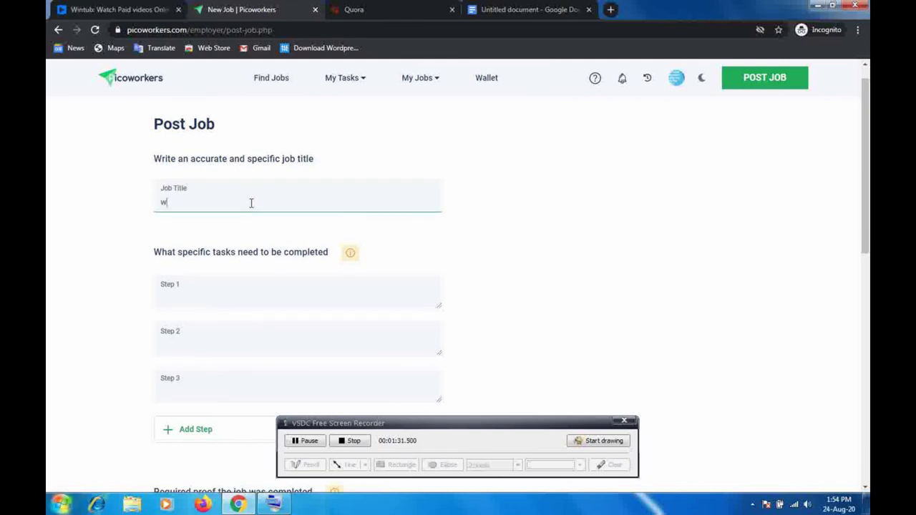
text(intub)
Visit the empty Step 1 and Proof 1 fields, scroll to APPLY AND SUBMIT, and switch to Quora
click(276, 291)
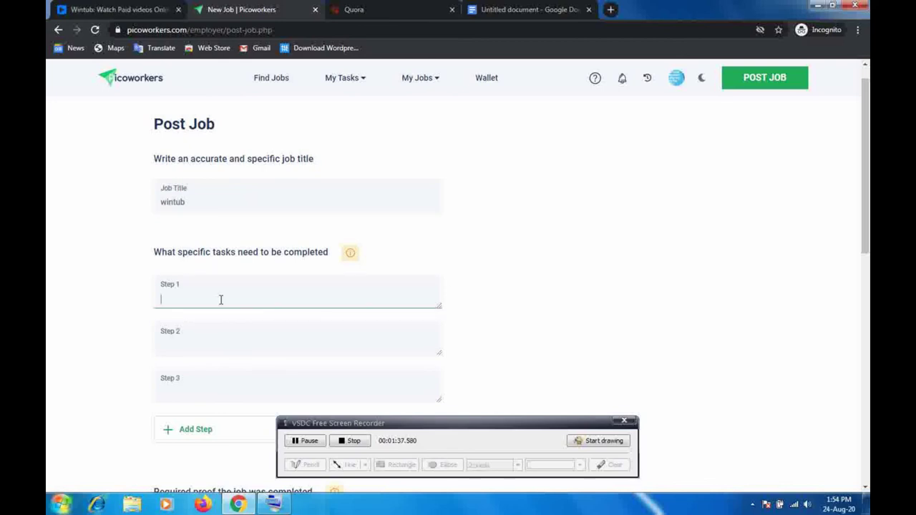
drag(864, 233, 857, 356)
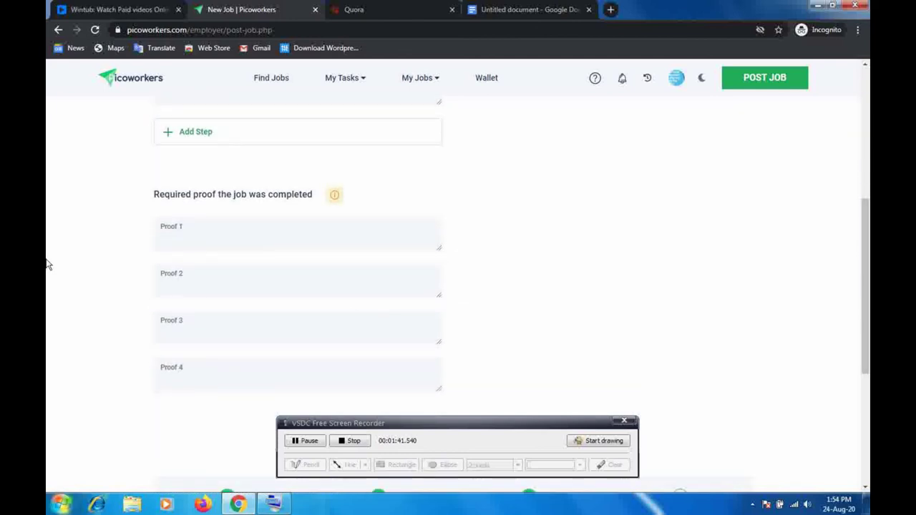
click(263, 238)
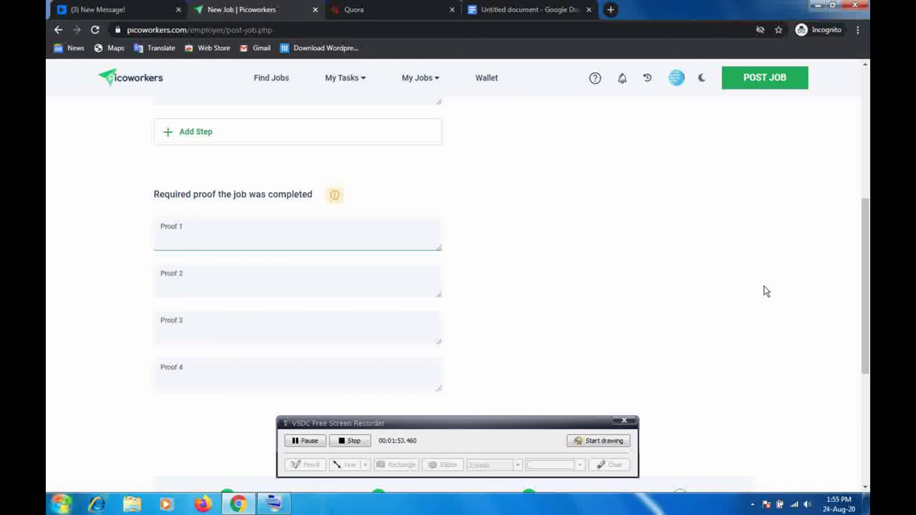
scroll(859, 308, down, 2)
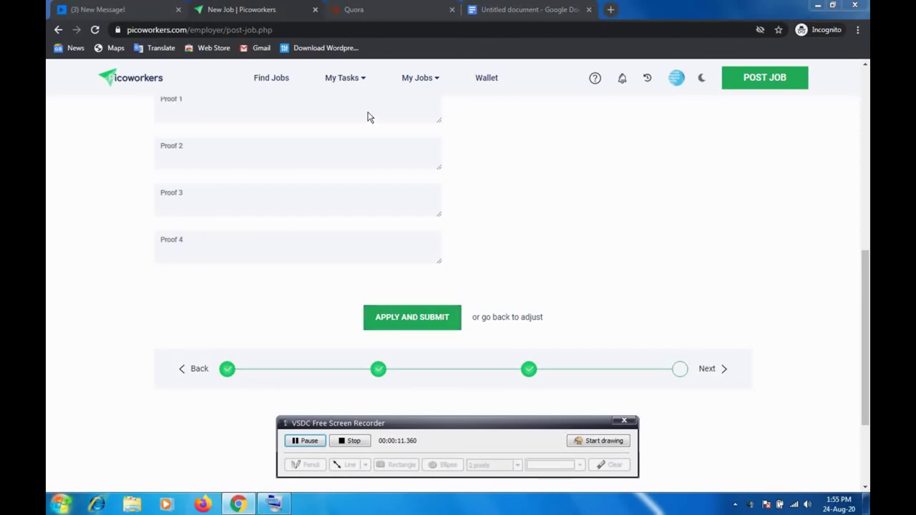
click(393, 10)
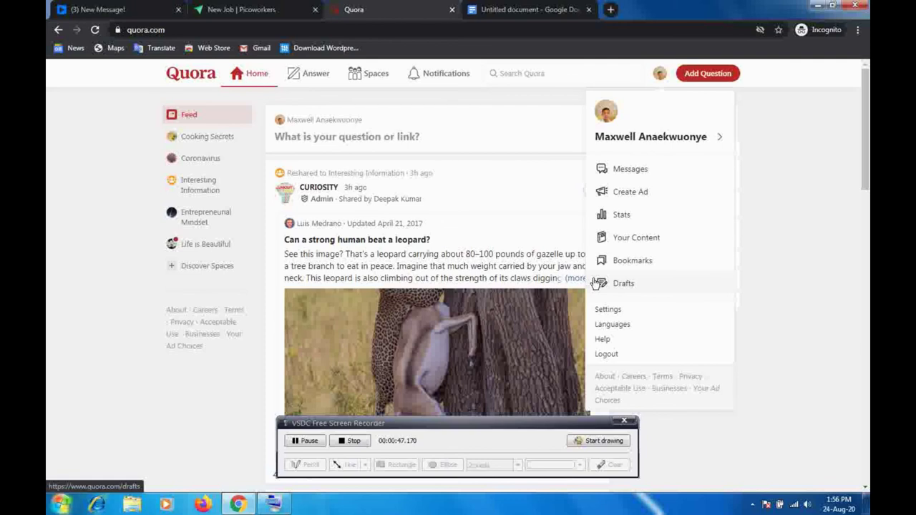
Switch from the Quora tab to the Untitled document in Google Docs
click(542, 7)
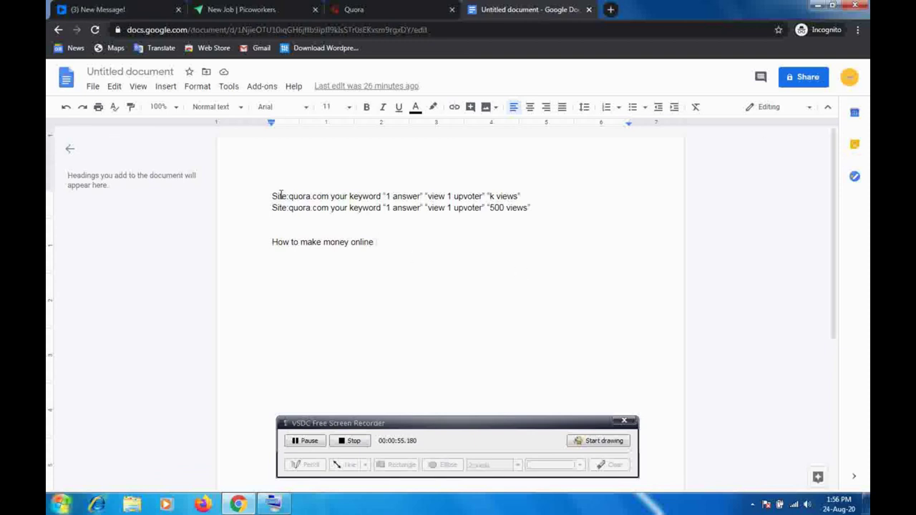
Select the first Site:quora.com search line and copy it from the right-click menu
drag(272, 196, 535, 195)
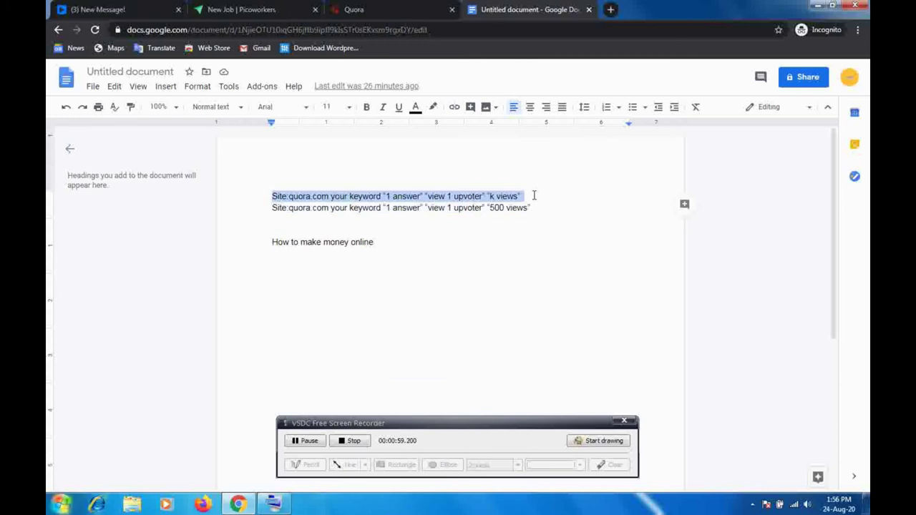
right_click(535, 198)
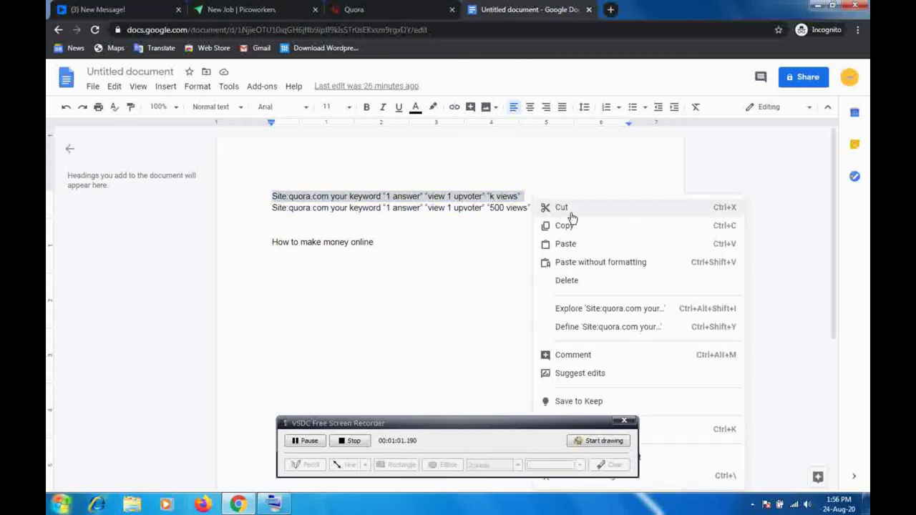
click(566, 225)
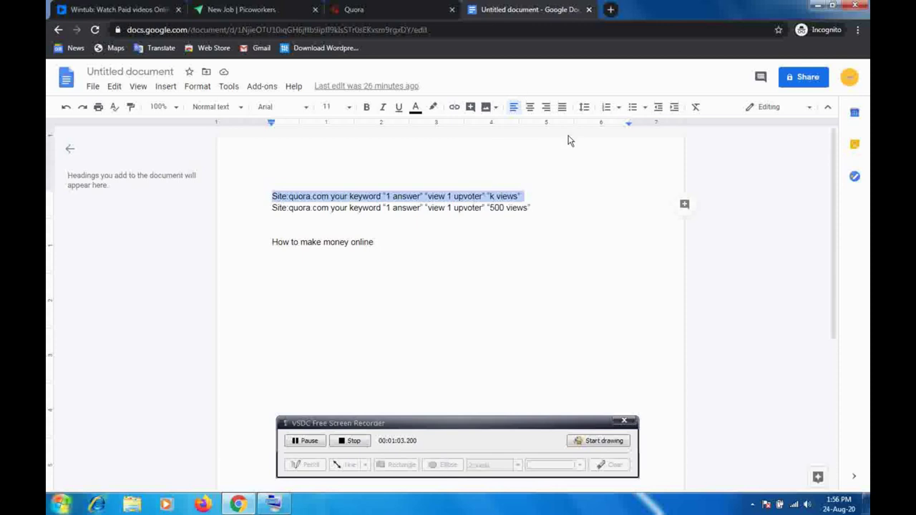